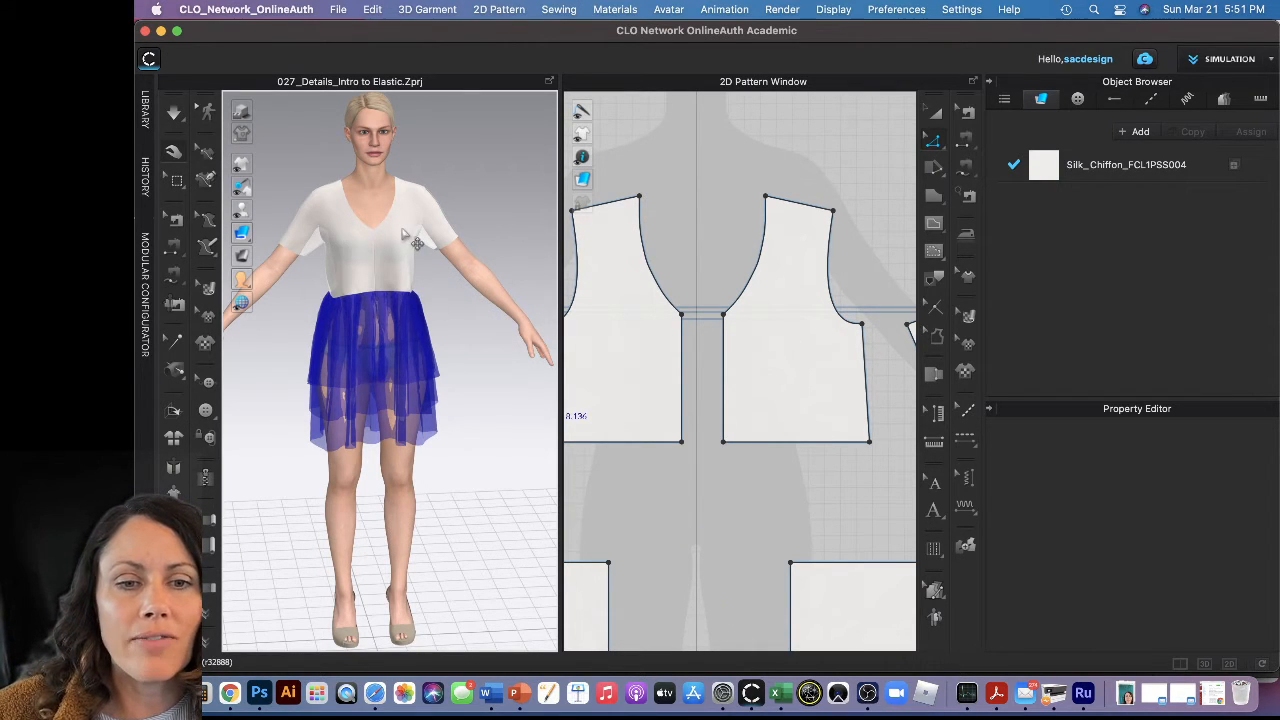
Turn on Elastic for the curved neckline edge of the front bodice pattern.
scroll(408, 235, up, 2)
middle_drag(423, 234, 437, 391)
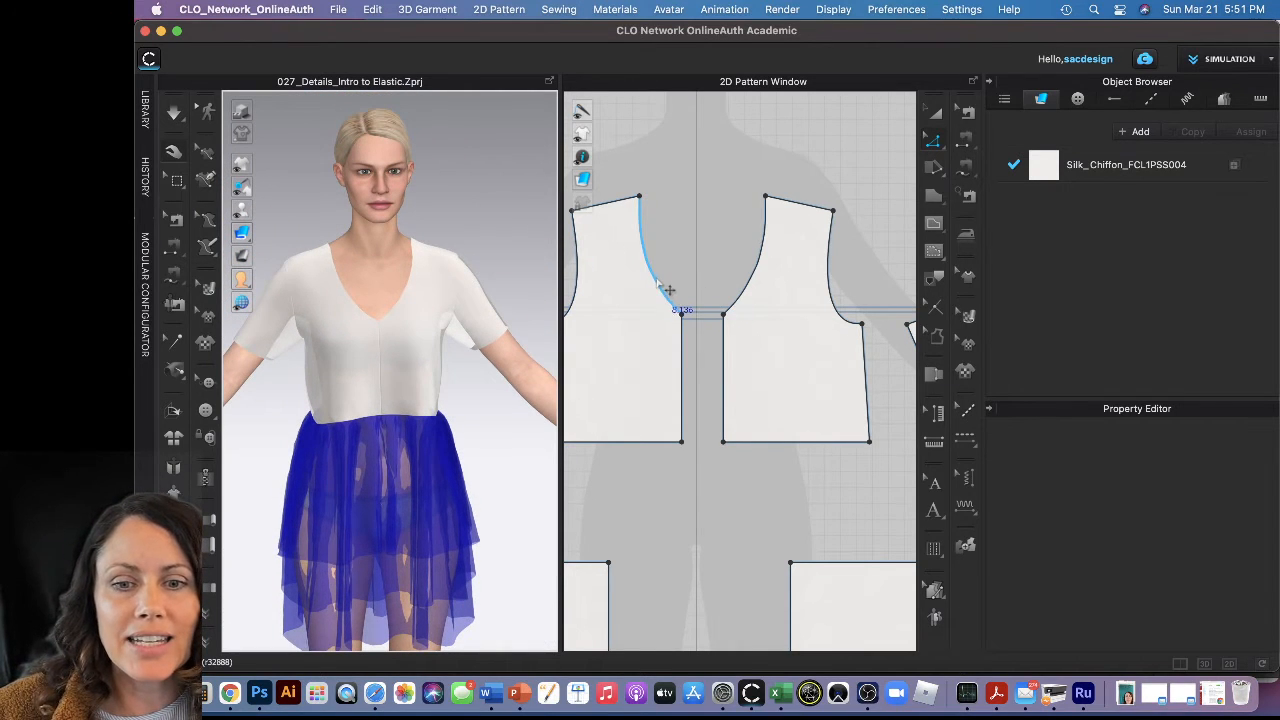
click(671, 233)
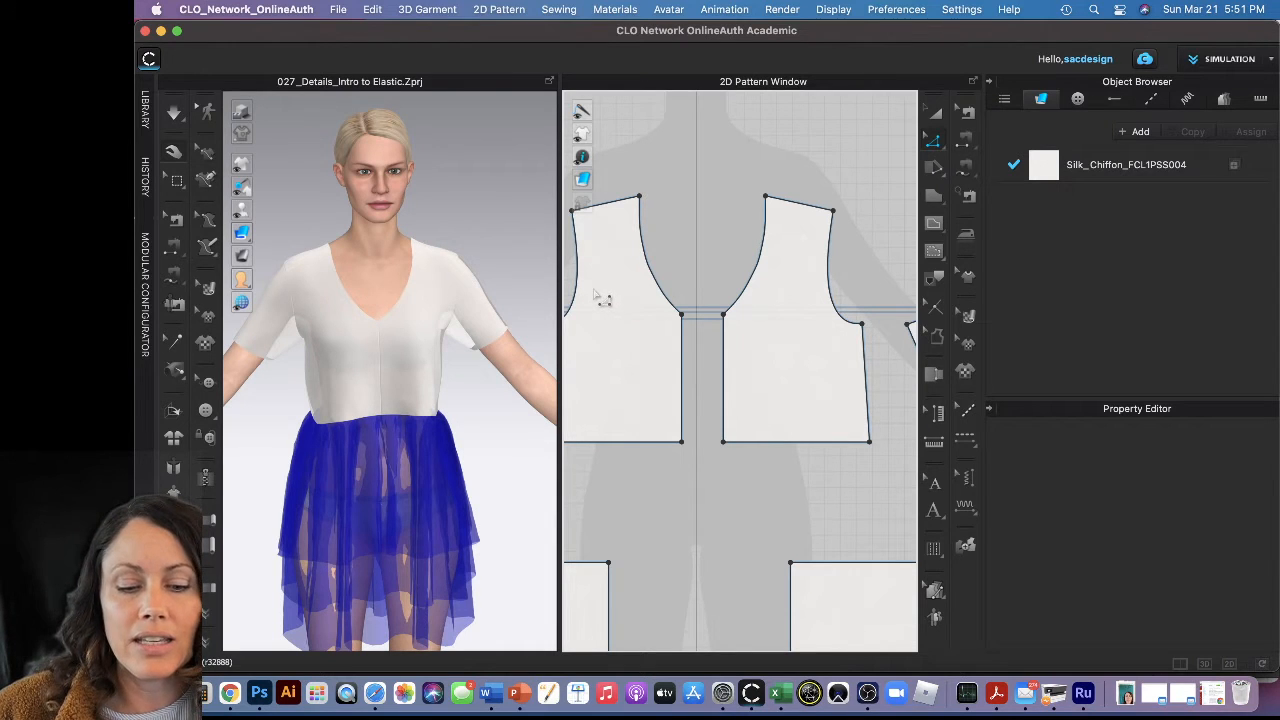
click(664, 278)
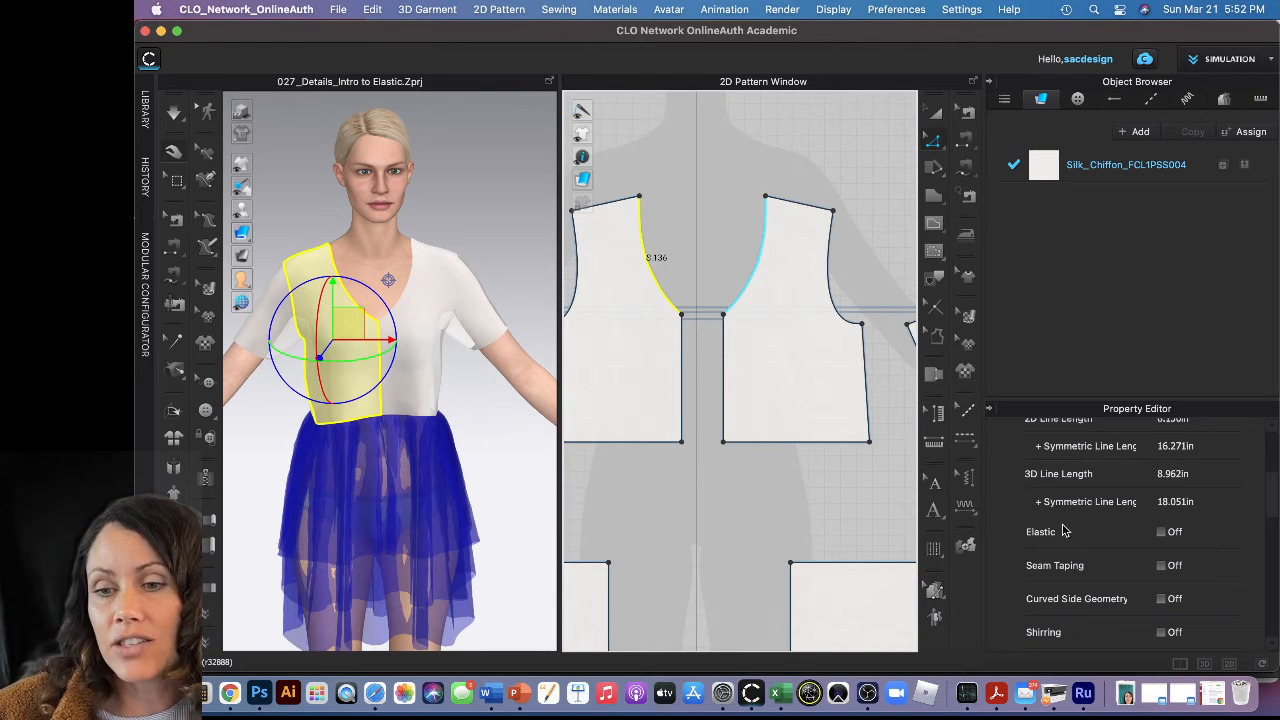
scroll(1098, 498, up, 5)
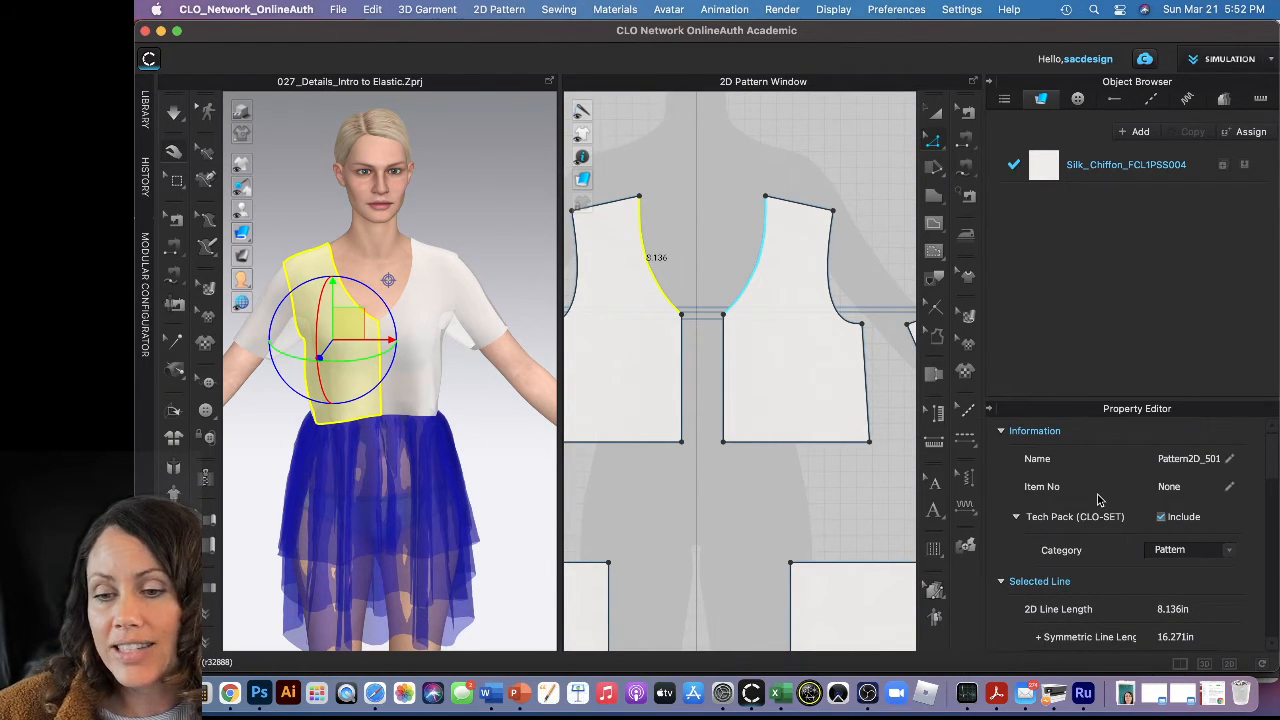
scroll(1098, 498, down, 3)
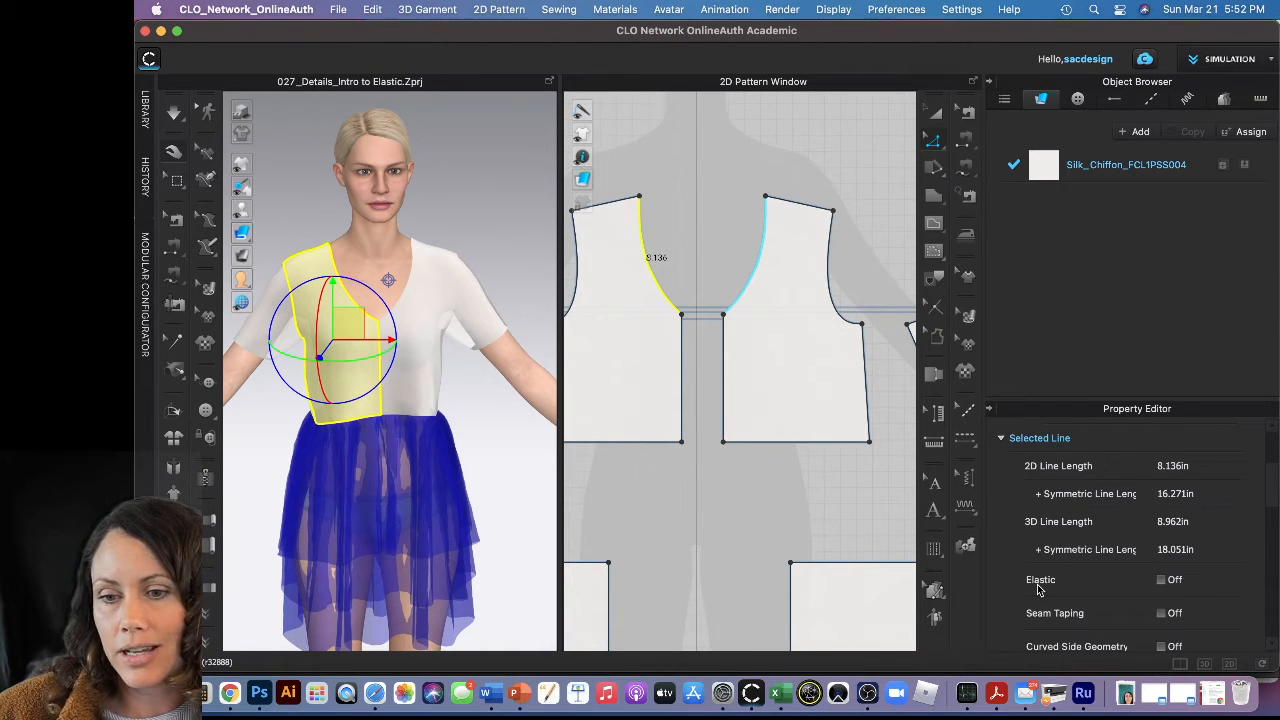
scroll(1037, 590, down, 1)
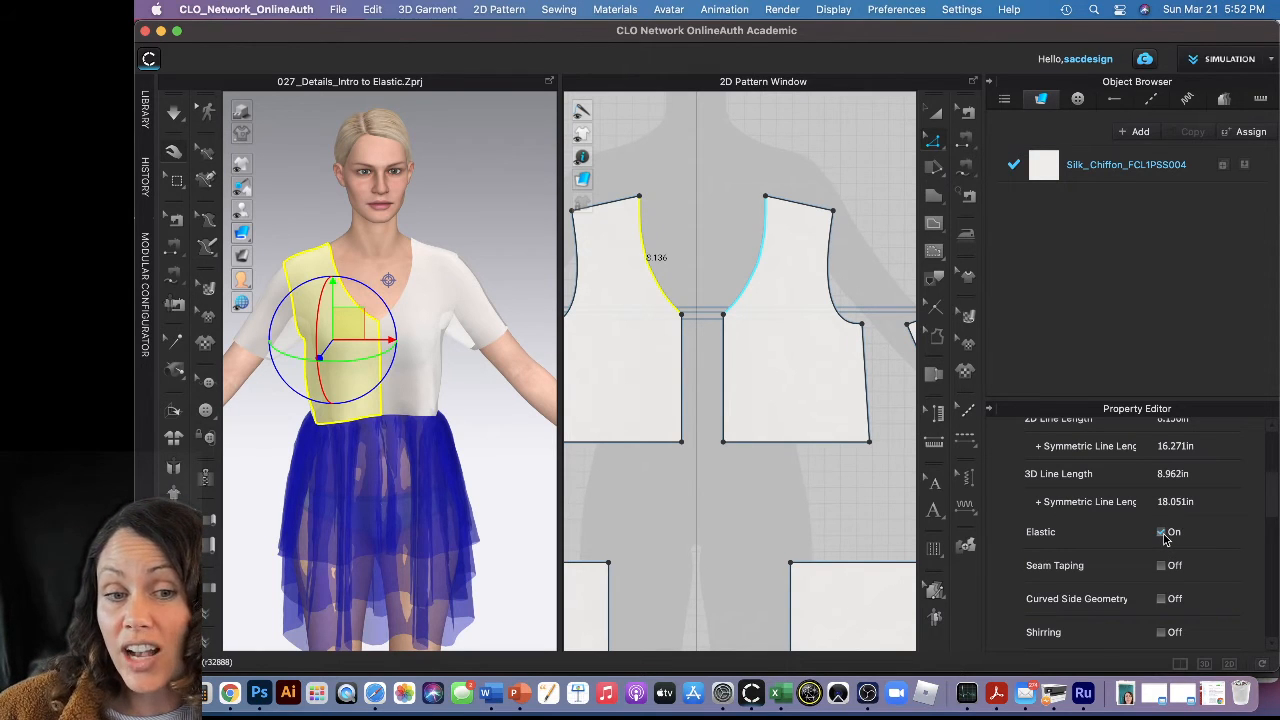
scroll(1153, 552, down, 1)
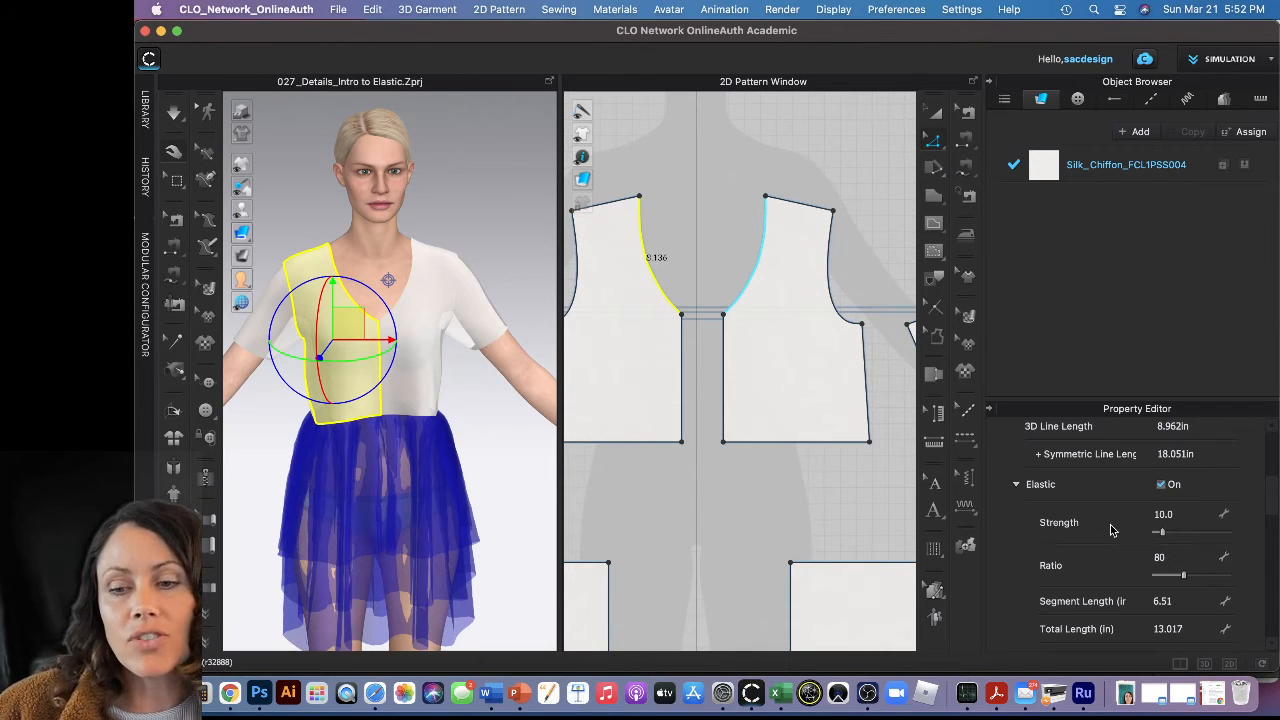
scroll(1200, 505, down, 1)
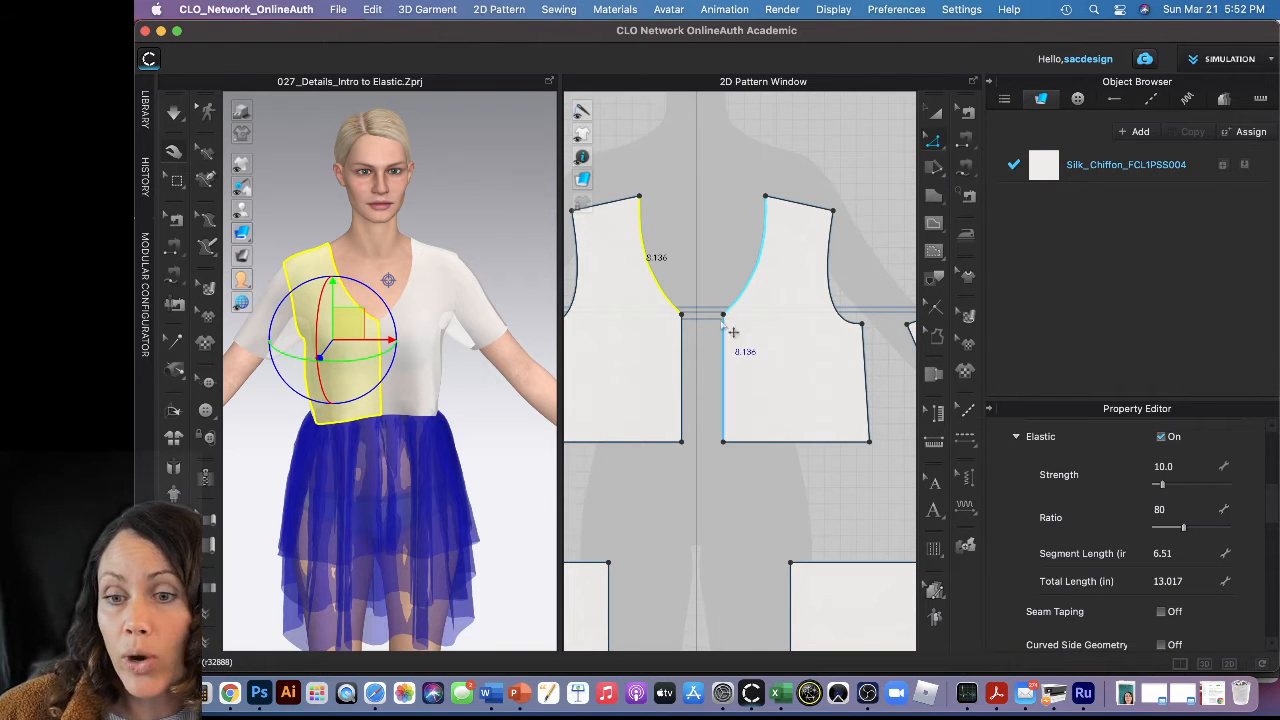
Set the neckline elastic's ratio to 100.
double_click(1167, 512)
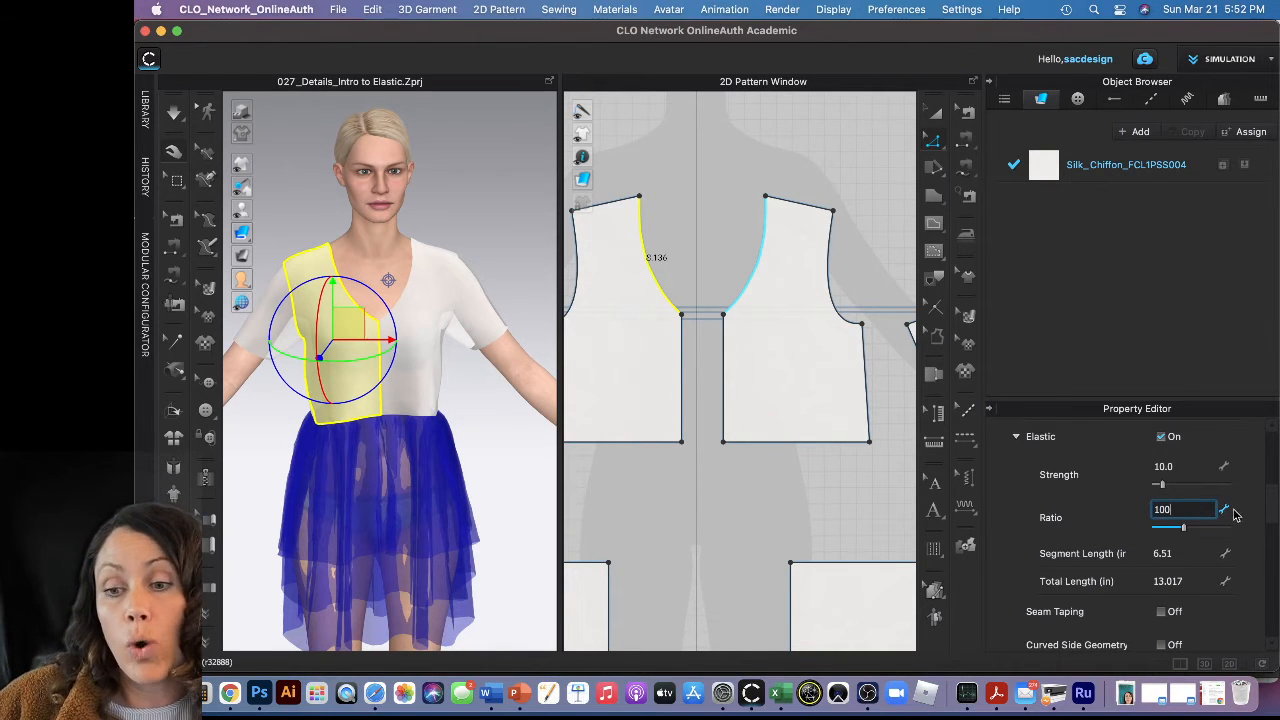
text(100)
double_click(1165, 553)
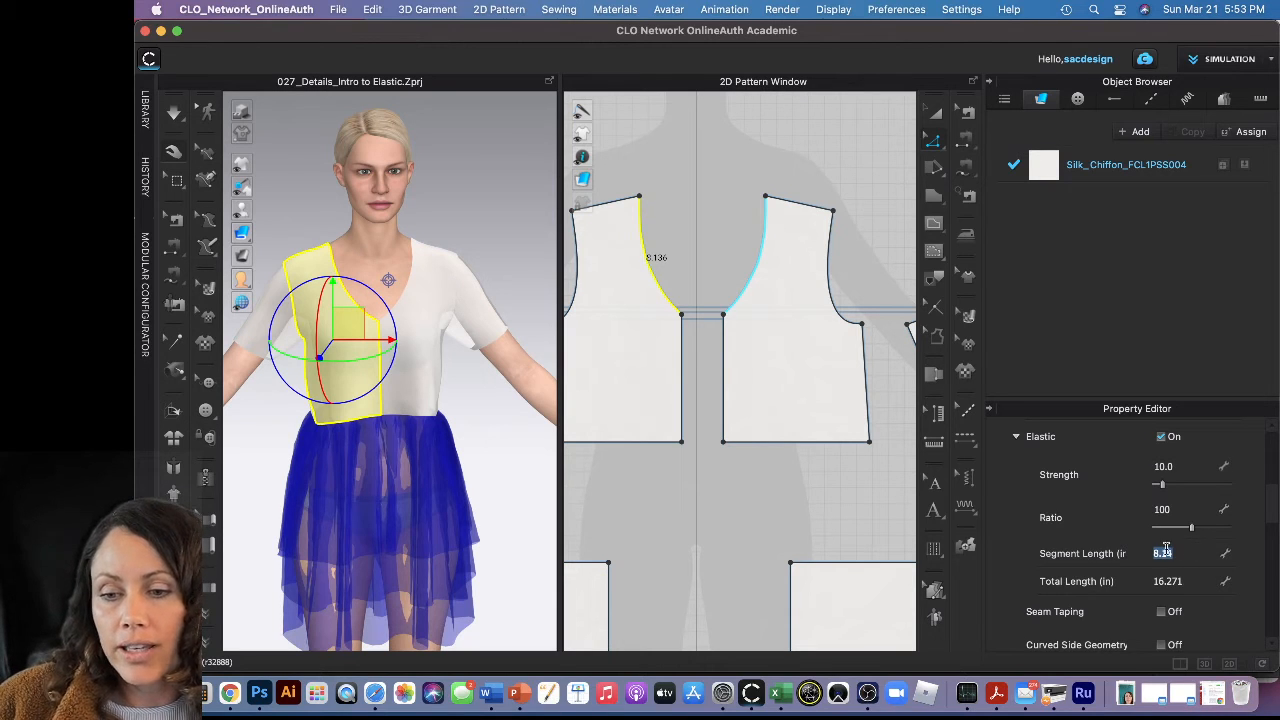
click(478, 232)
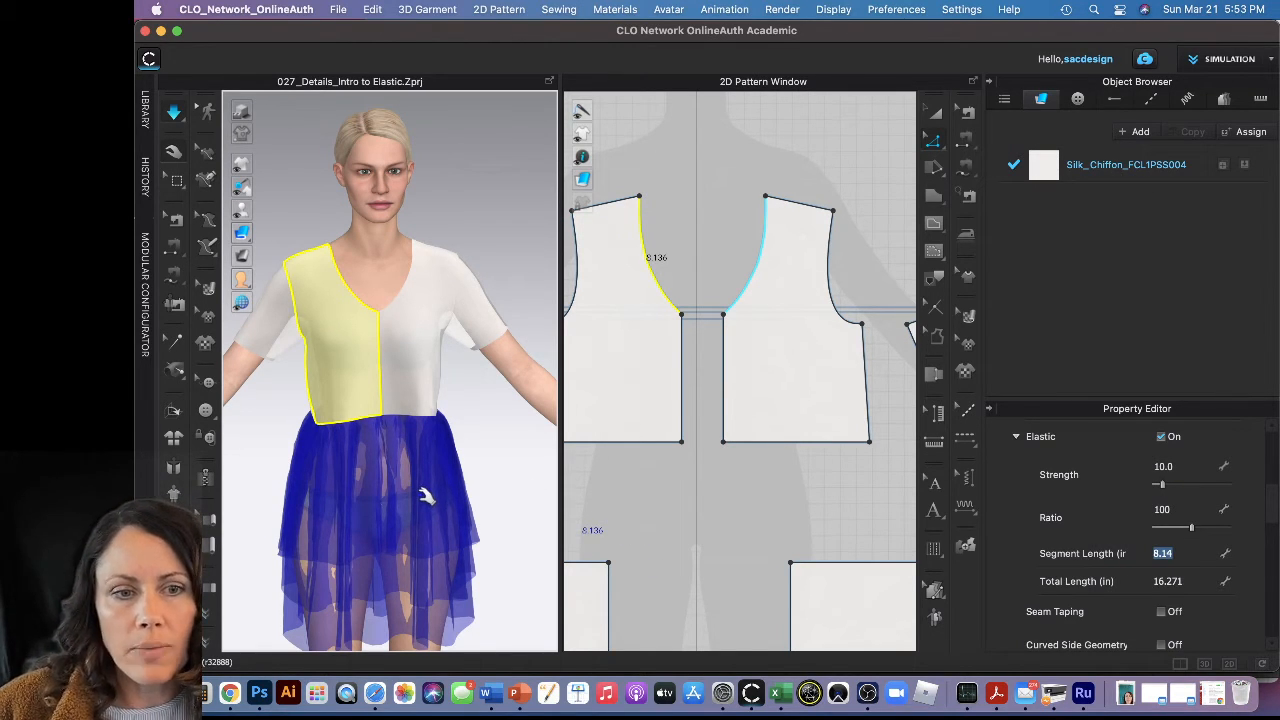
Activate the upper skirt tier pattern on the avatar's left side in the 3D view.
key(q)
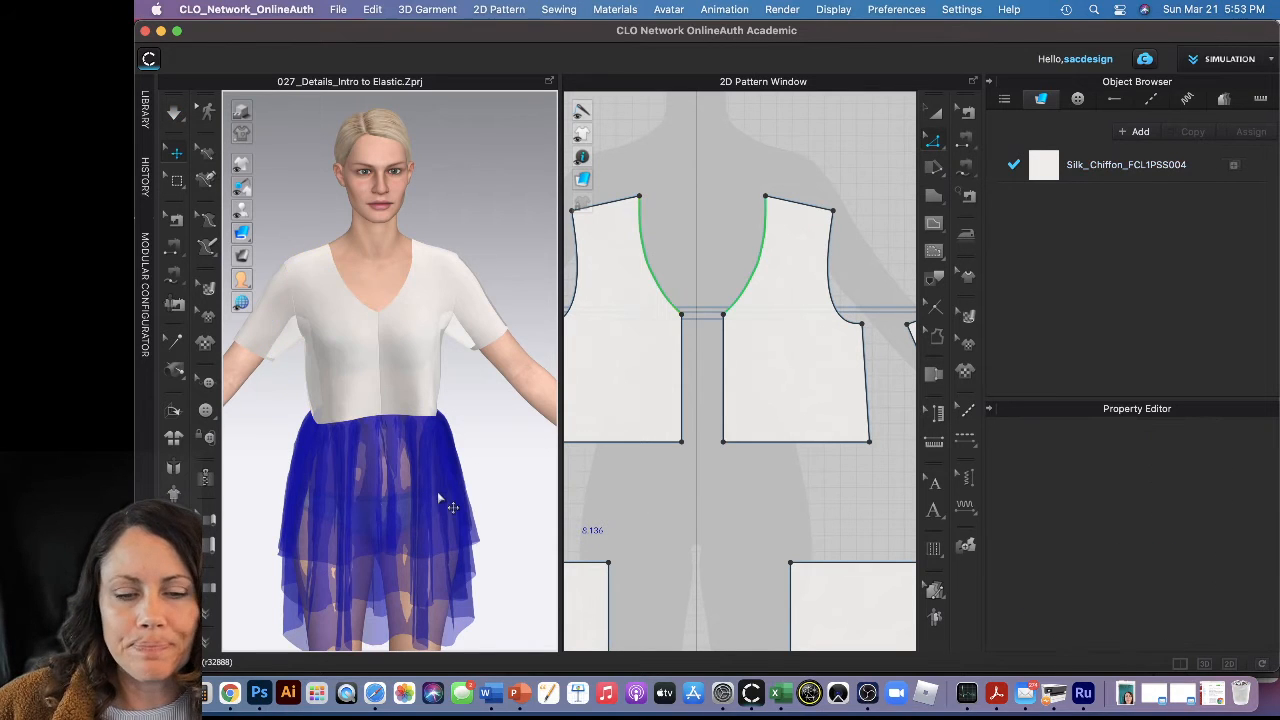
click(437, 491)
right_click(437, 491)
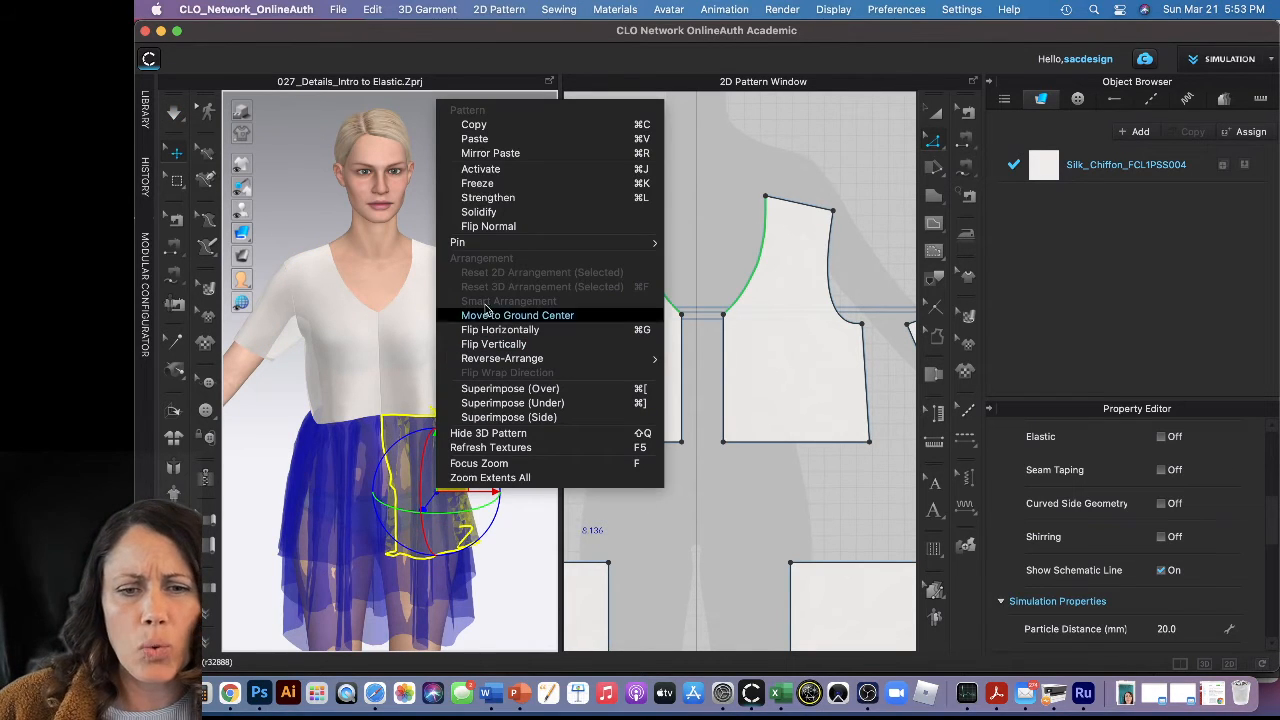
click(500, 170)
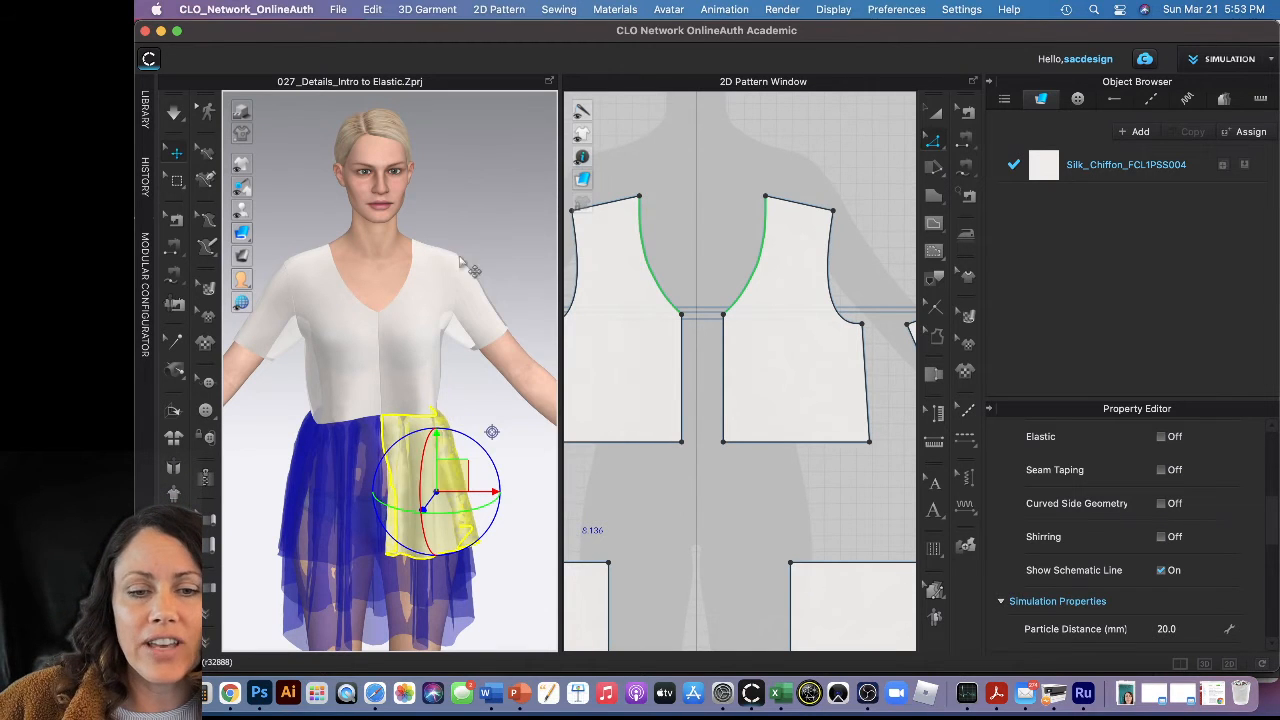
Activate the five remaining skirt tier patterns together in the 3D view.
click(340, 470)
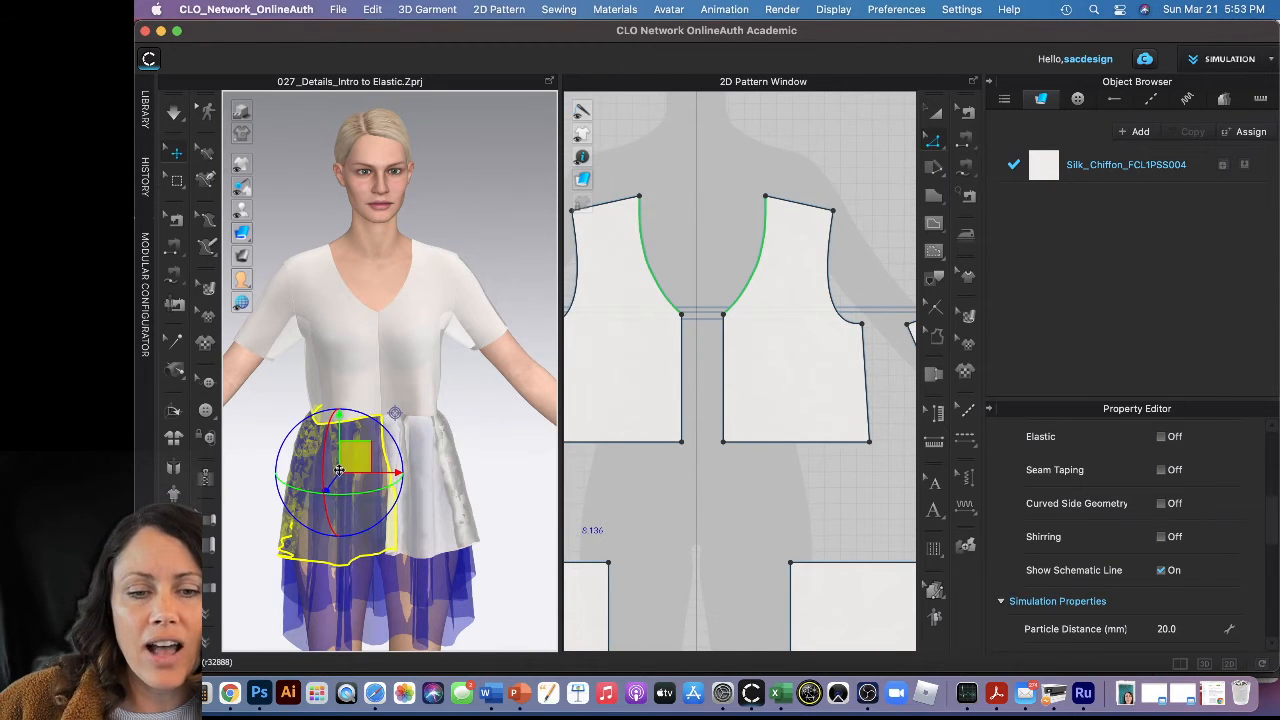
shift+click(354, 591)
shift+click(347, 637)
shift+click(447, 626)
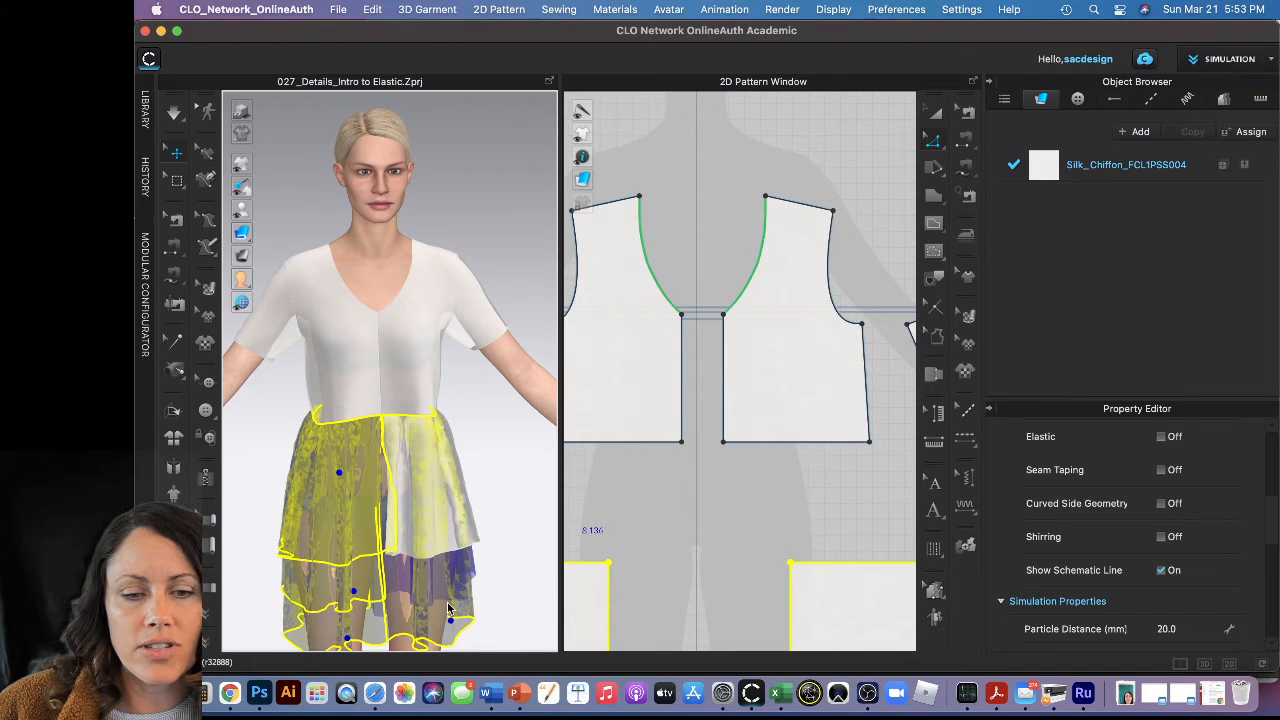
shift+click(448, 589)
right_click(445, 581)
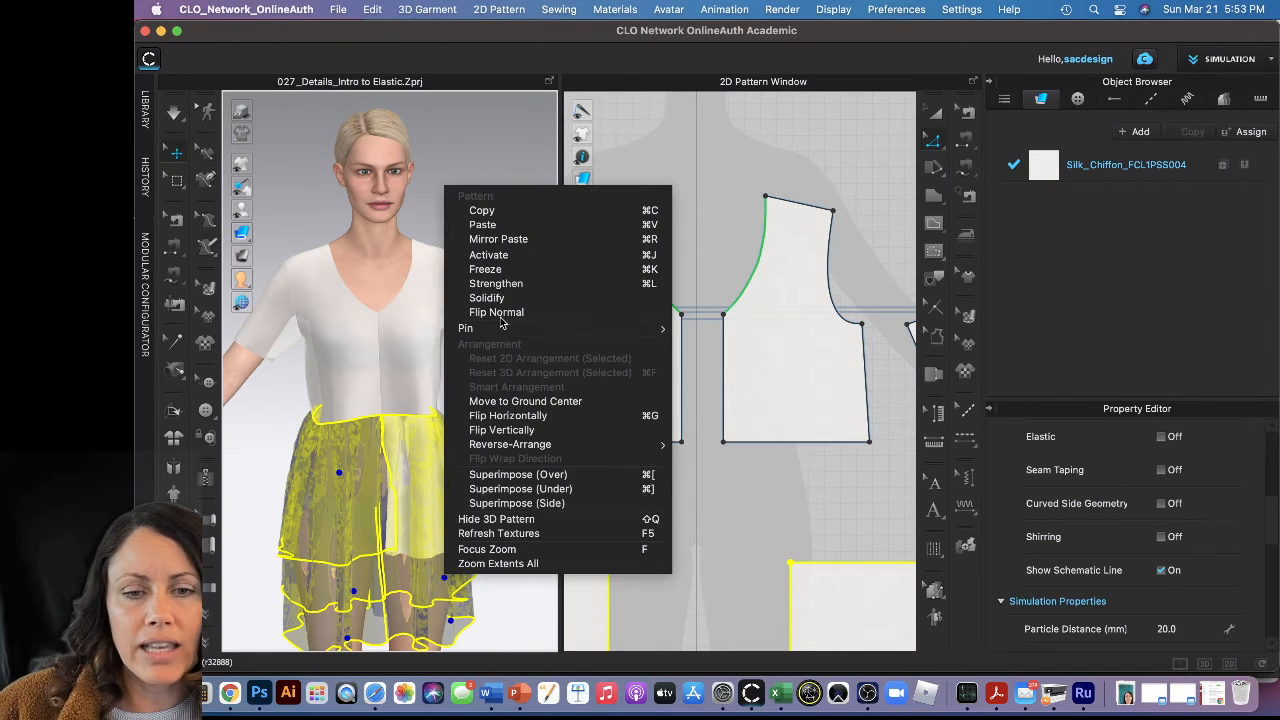
click(507, 255)
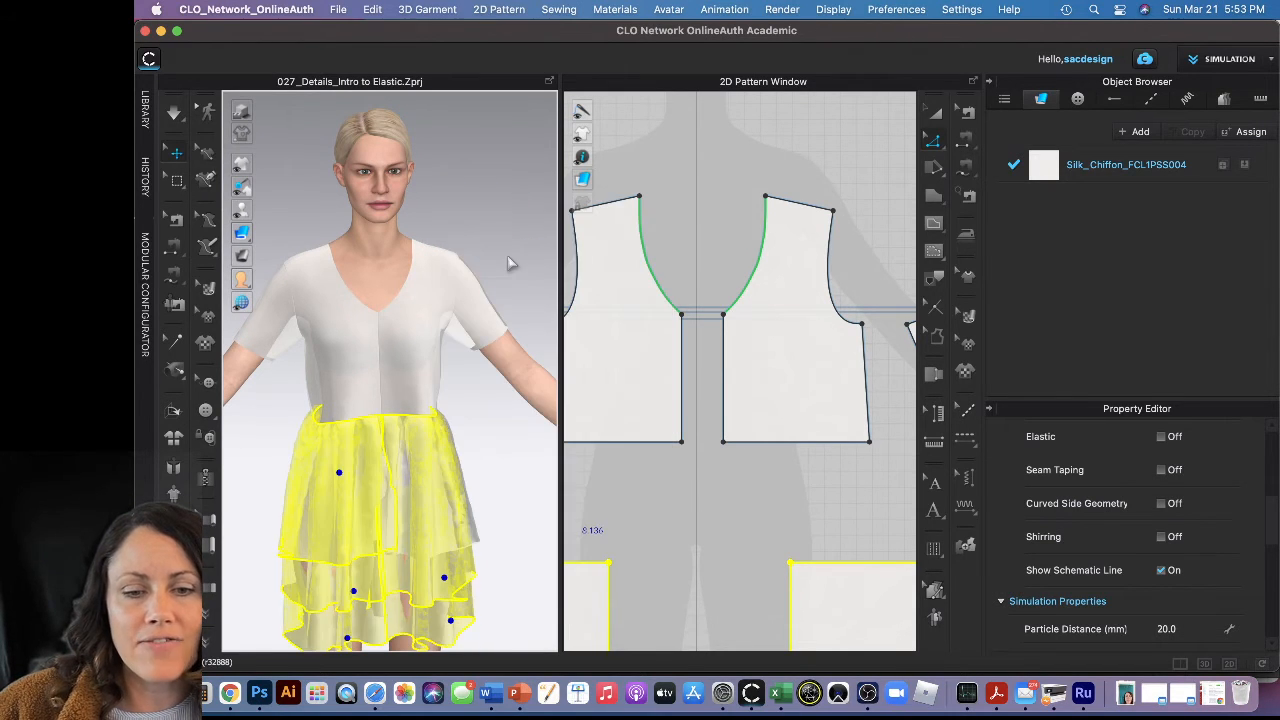
Simulate the dress with all skirt tiers active and inspect the drape from an angle.
click(520, 434)
key(space)
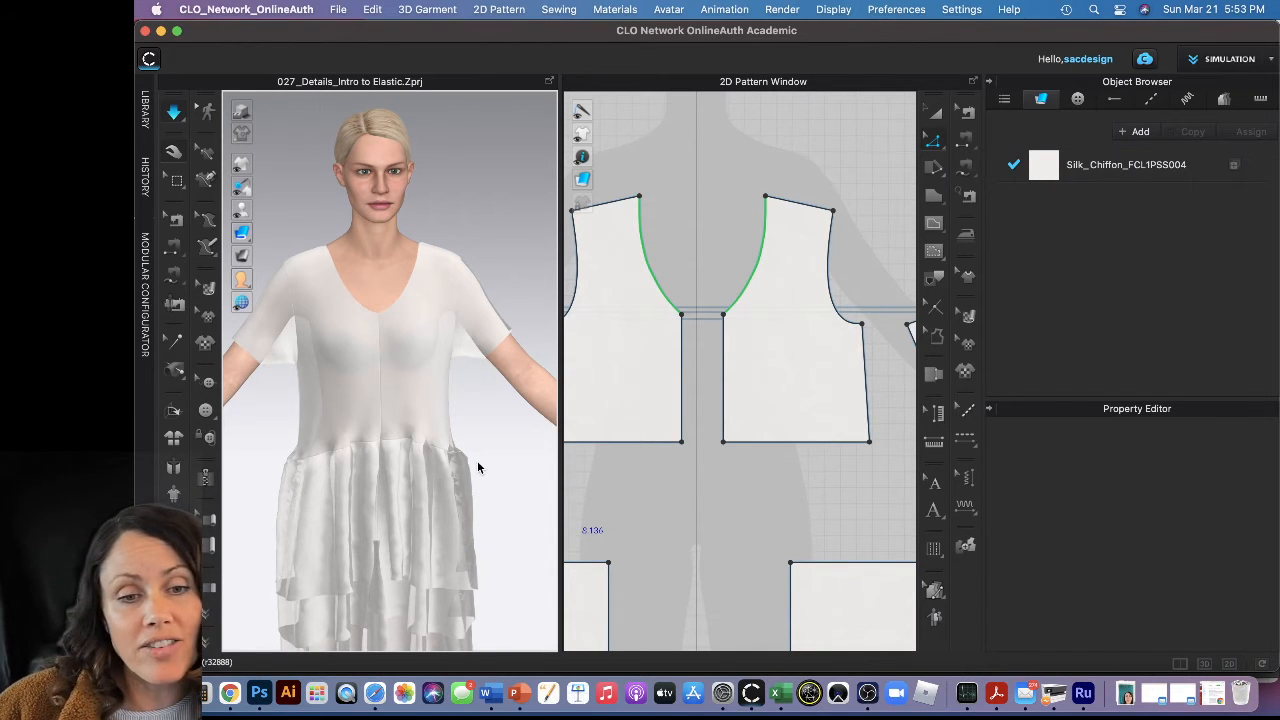
right_drag(492, 469, 295, 470)
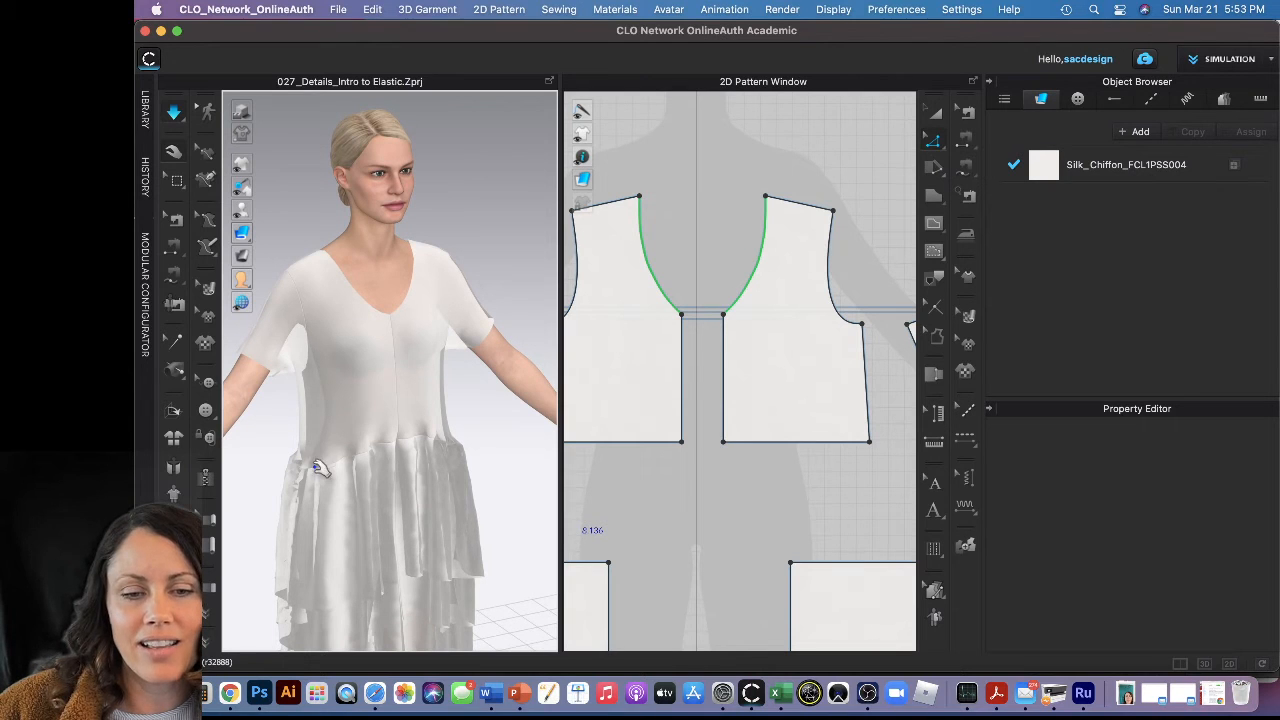
Turn on Elastic for the upper edges of all three skirt tier patterns.
scroll(727, 511, down, 5)
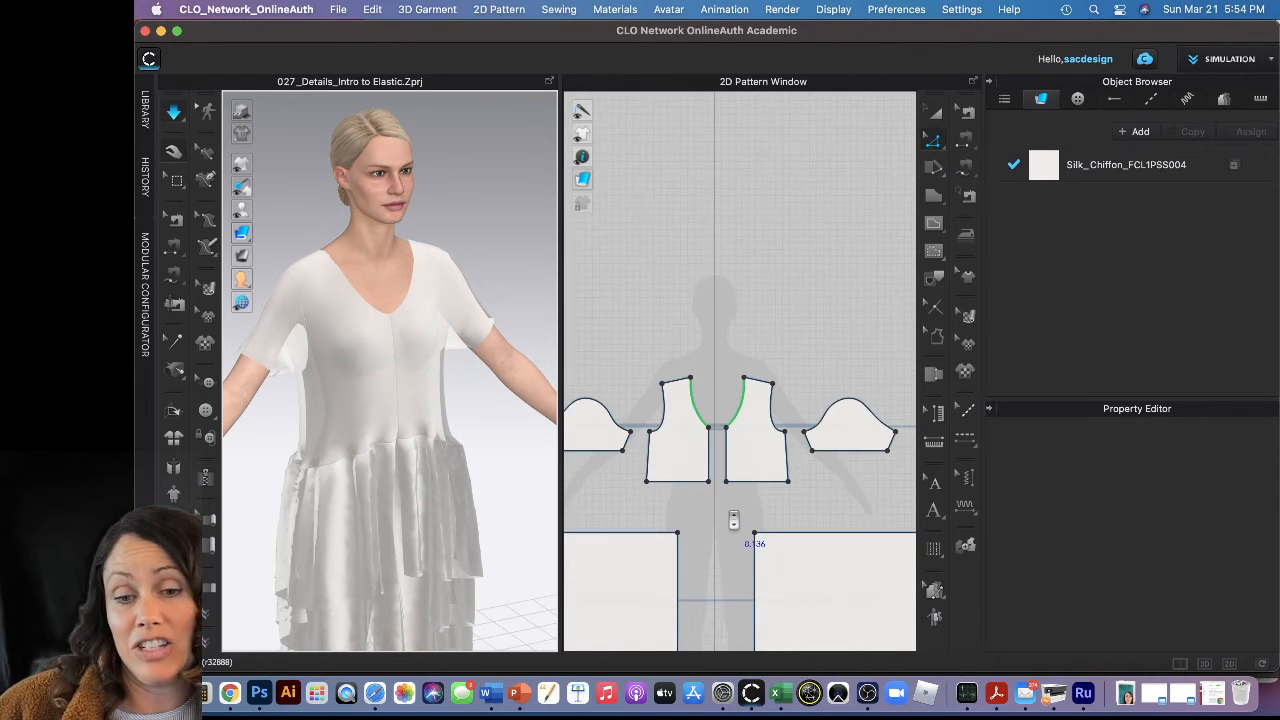
middle_drag(730, 459, 835, 326)
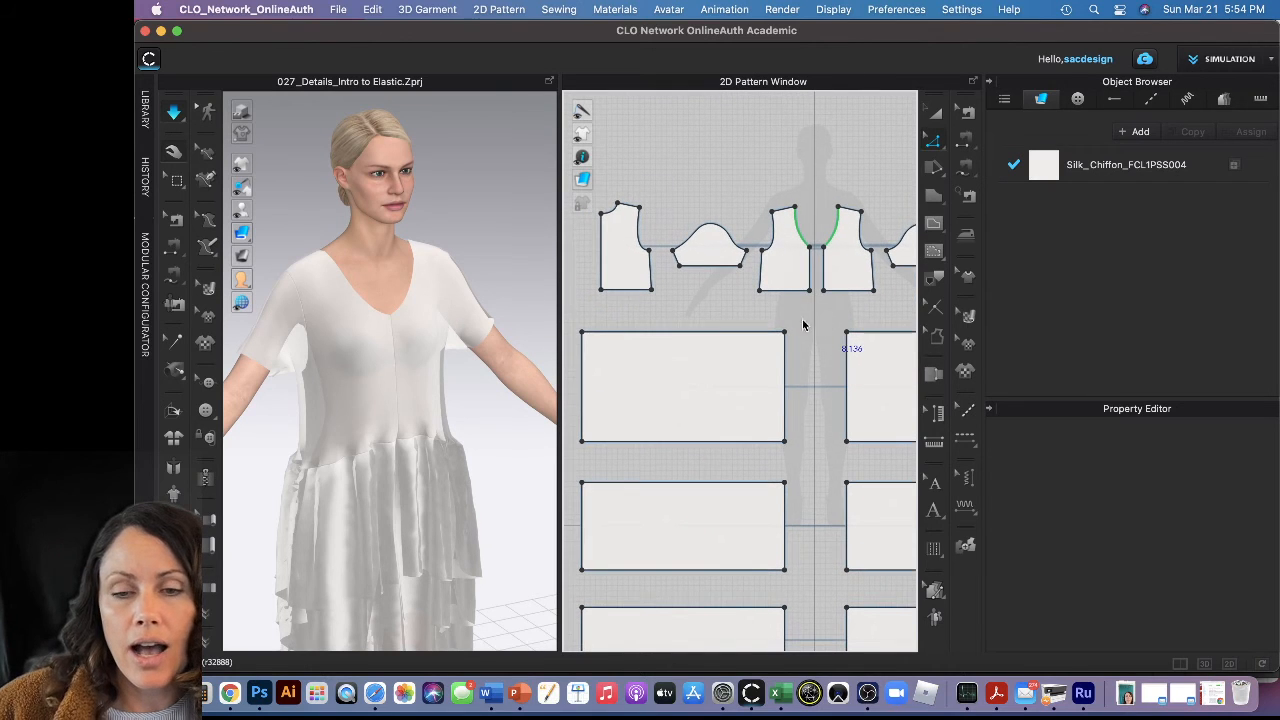
click(717, 341)
shift+click(706, 484)
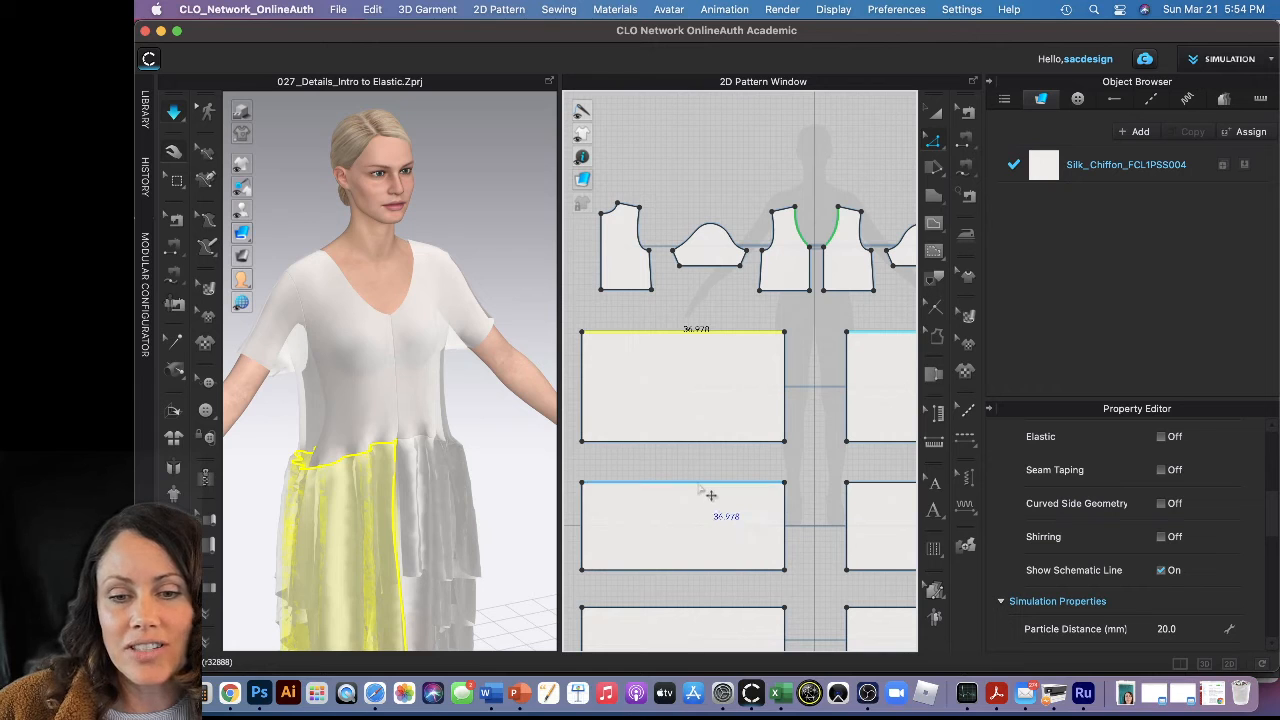
shift+click(701, 608)
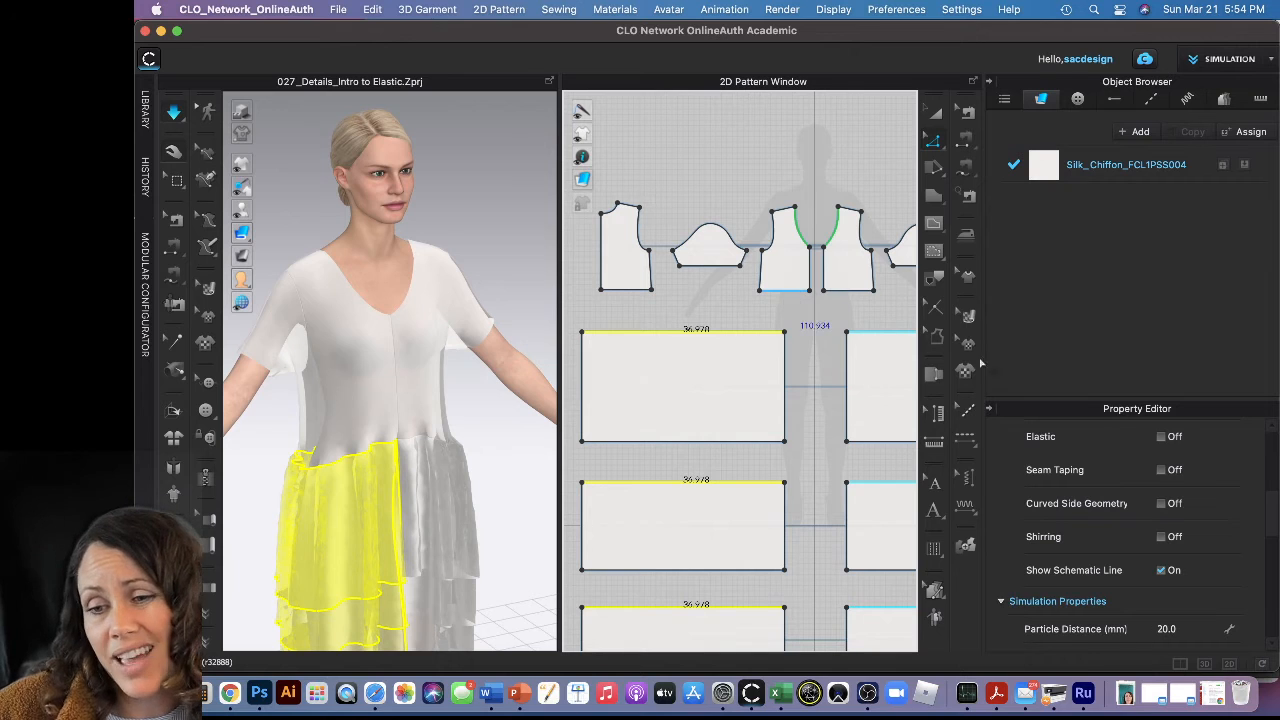
click(1162, 438)
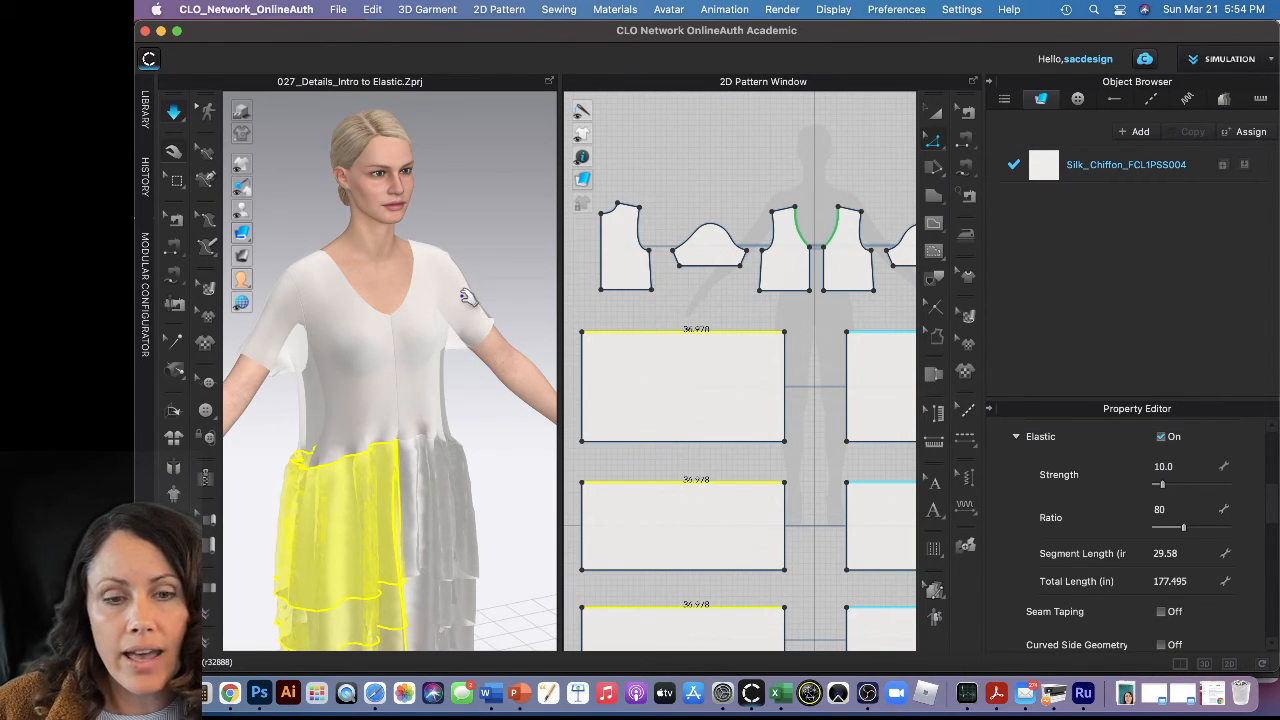
click(481, 229)
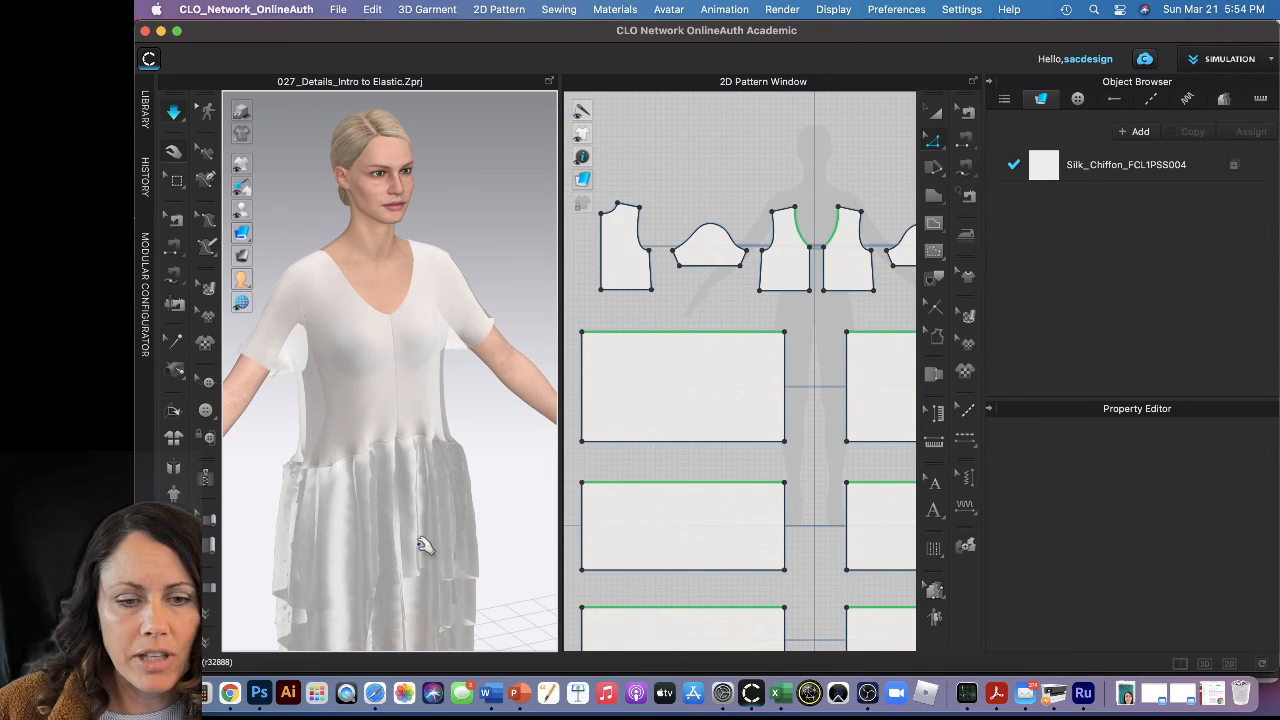
mouse_move(480, 529)
right_down()
mouse_move(422, 531)
mouse_move(483, 523)
right_up()
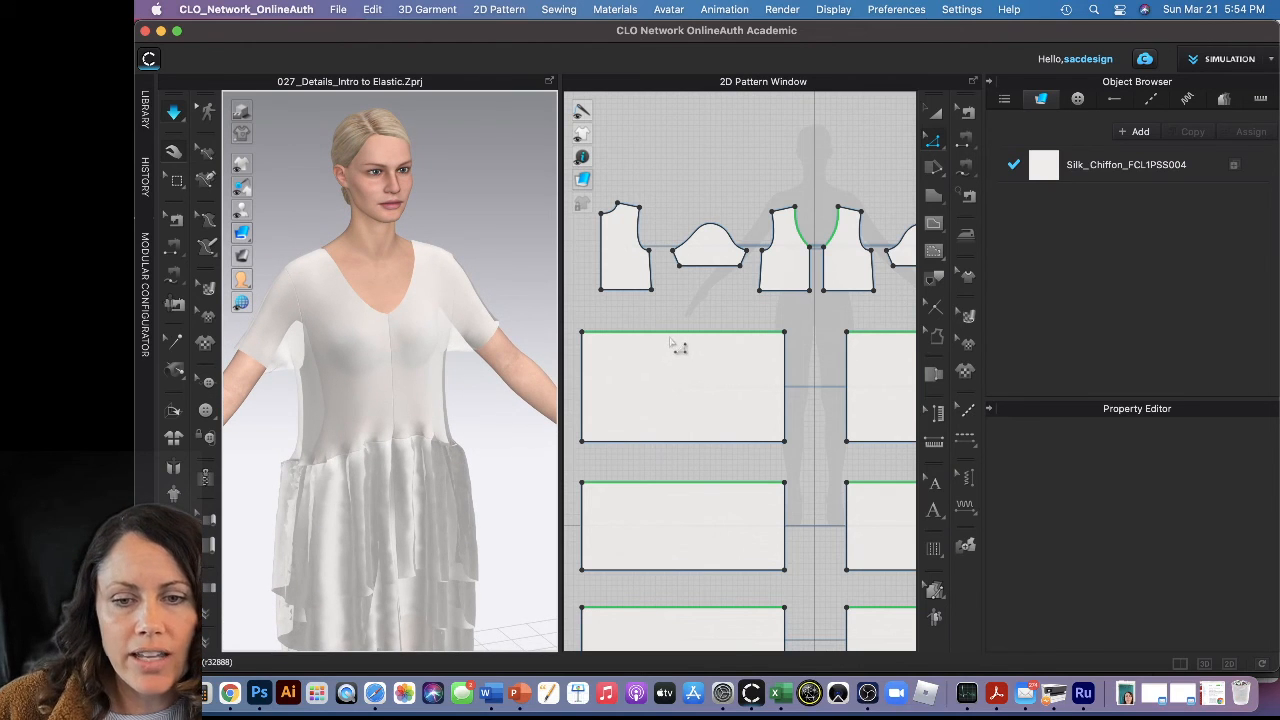
Set the elastic ratio to 50 on the upper edges of all three skirt tiers.
shift+click(674, 483)
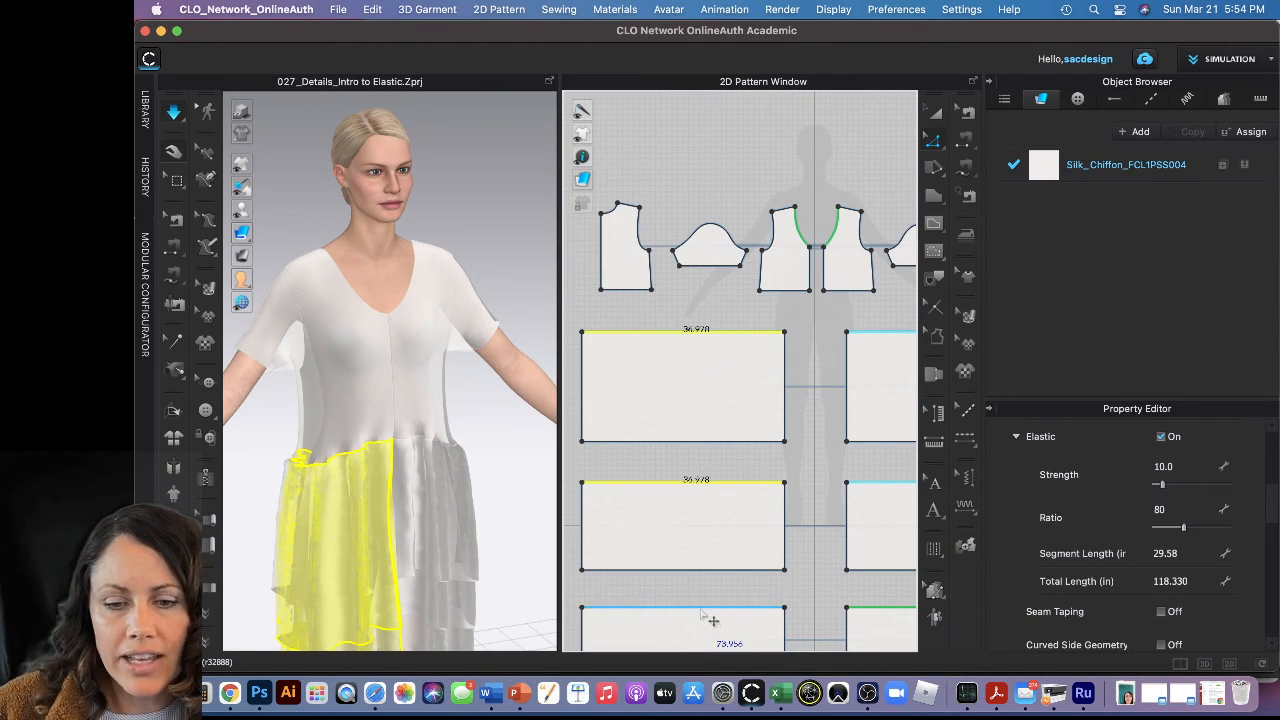
shift+click(702, 607)
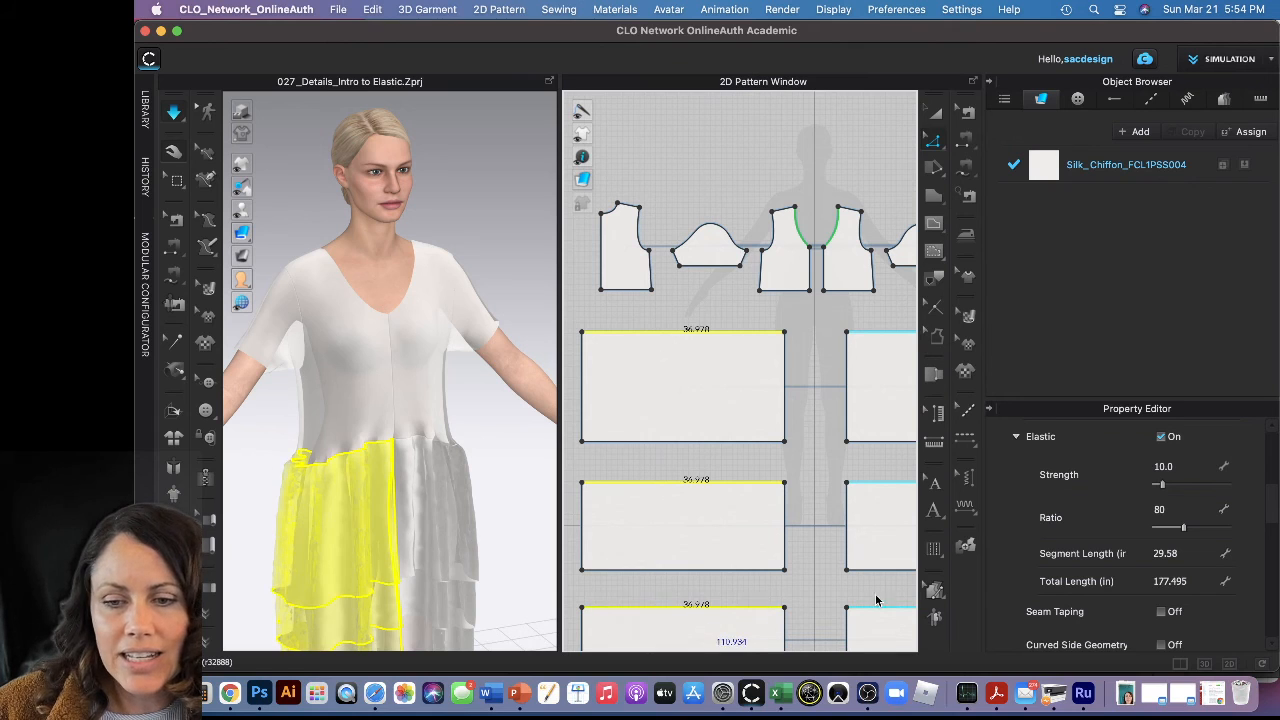
click(1162, 511)
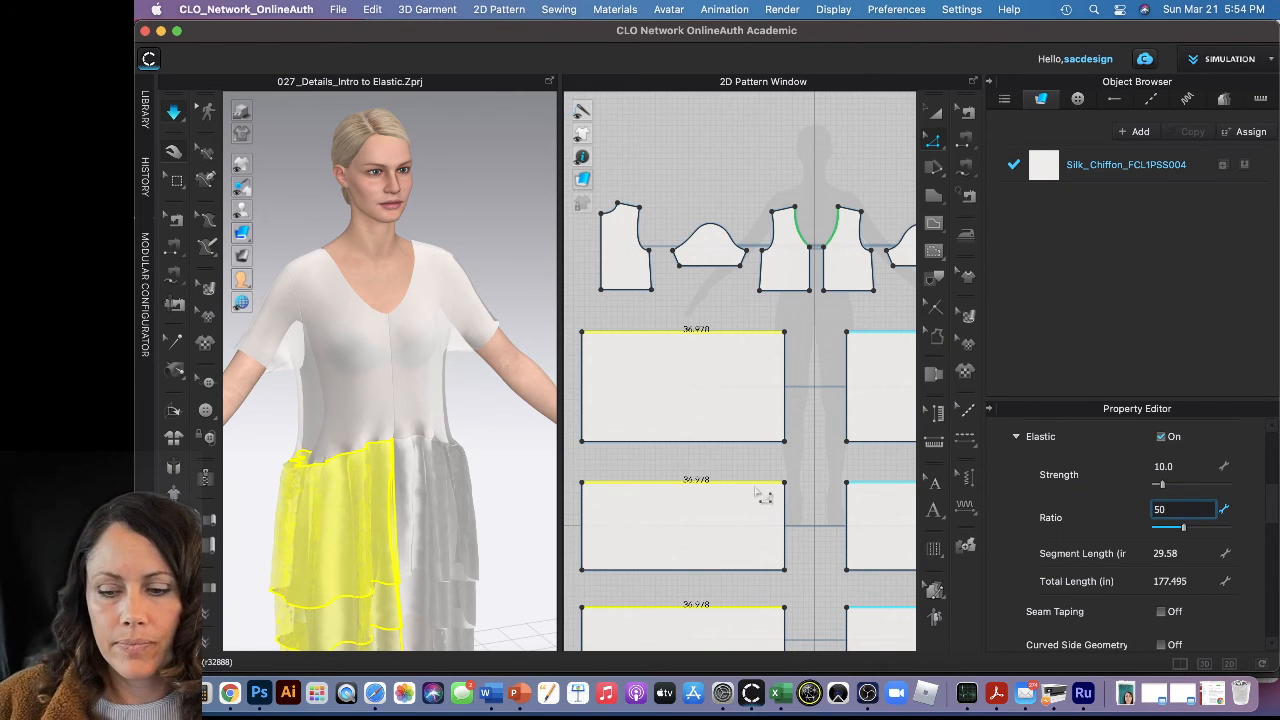
key(Return)
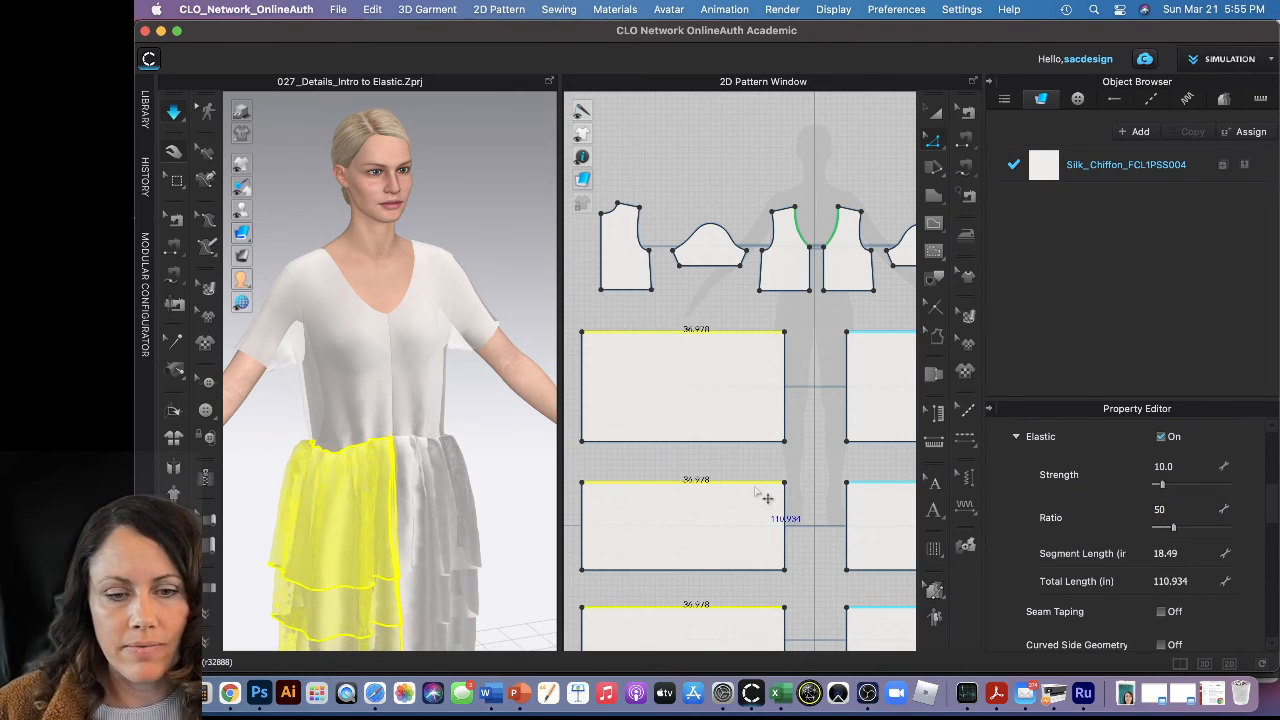